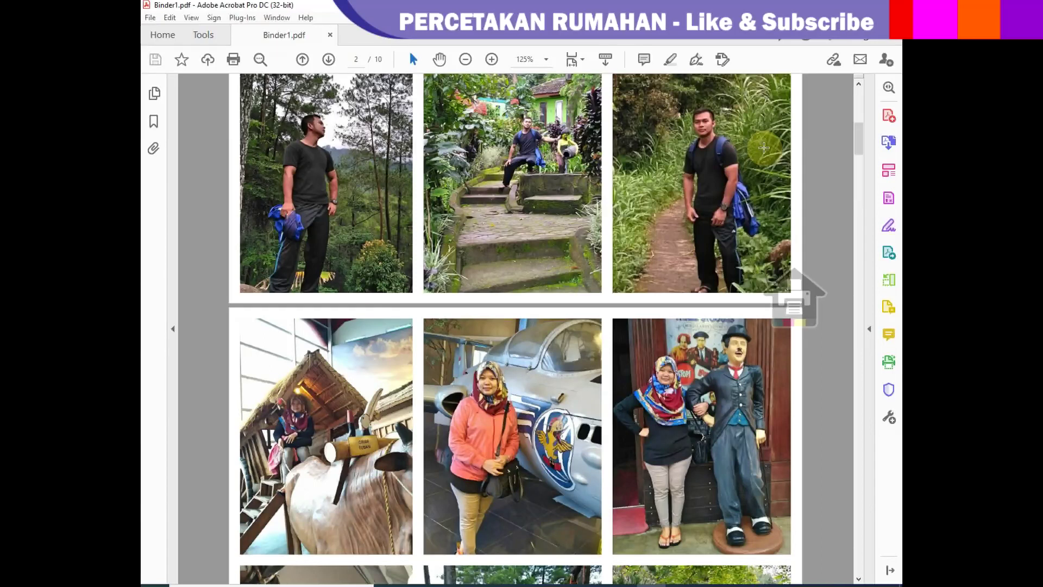
# Scroll through Binder1.pdf's photo collage pages down to page 5, then back to the top of page 1.
pyautogui.scroll(-3, 711, 209)
pyautogui.scroll(-2, 711, 209)
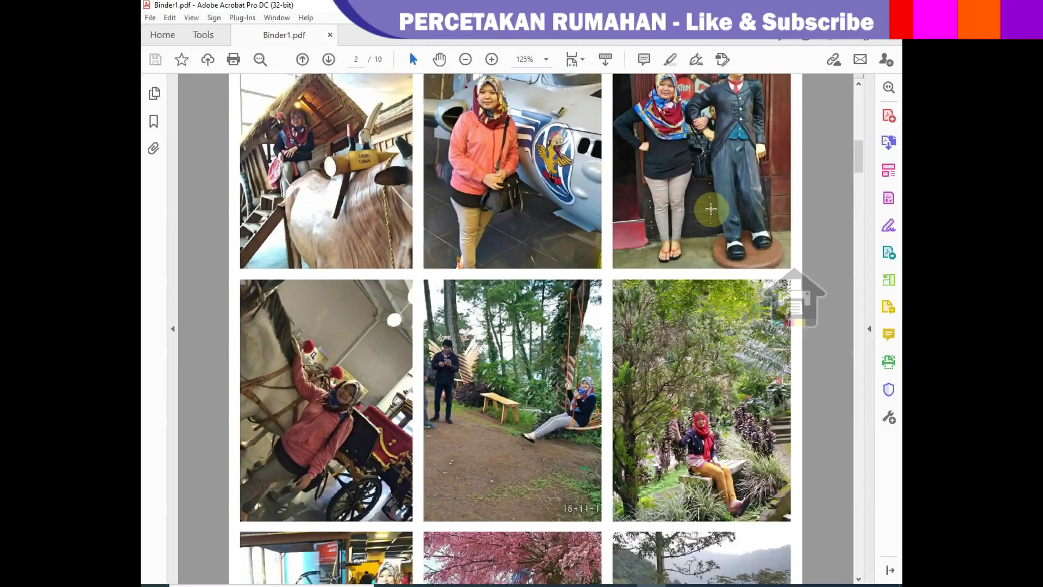
pyautogui.scroll(-3, 710, 209)
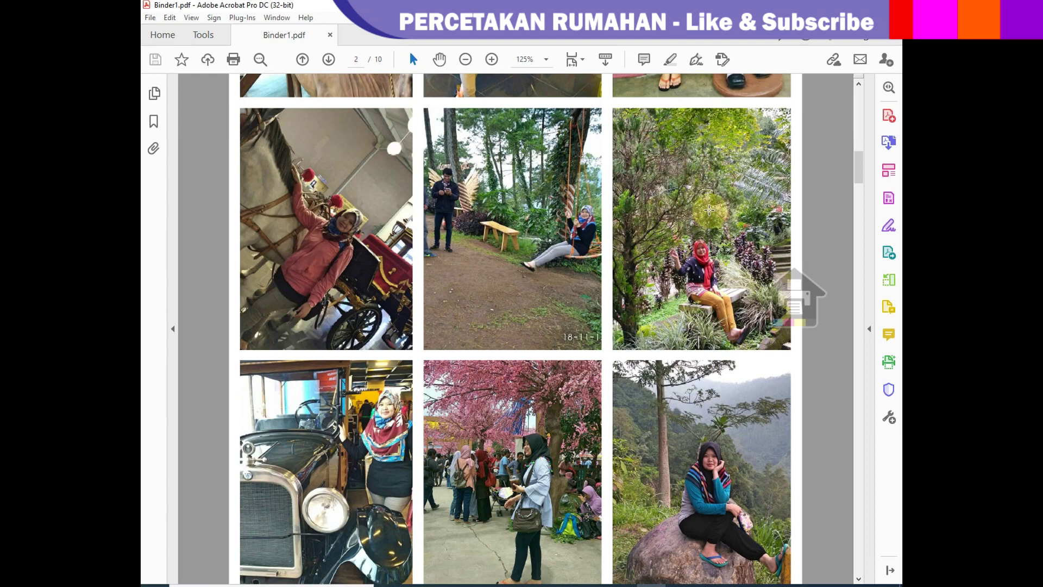
pyautogui.scroll(-3, 712, 210)
pyautogui.scroll(-8, 728, 210)
pyautogui.scroll(-5, 744, 209)
pyautogui.scroll(-3, 751, 210)
pyautogui.scroll(-6, 750, 209)
pyautogui.scroll(-5, 750, 209)
pyautogui.scroll(-5, 751, 210)
pyautogui.scroll(-2, 750, 209)
pyautogui.scroll(4, 750, 210)
pyautogui.scroll(8, 733, 207)
pyautogui.scroll(8, 724, 204)
pyautogui.scroll(4, 723, 204)
pyautogui.scroll(6, 714, 202)
pyautogui.scroll(6, 704, 200)
pyautogui.scroll(6, 688, 197)
pyautogui.scroll(6, 688, 198)
pyautogui.scroll(3, 701, 198)
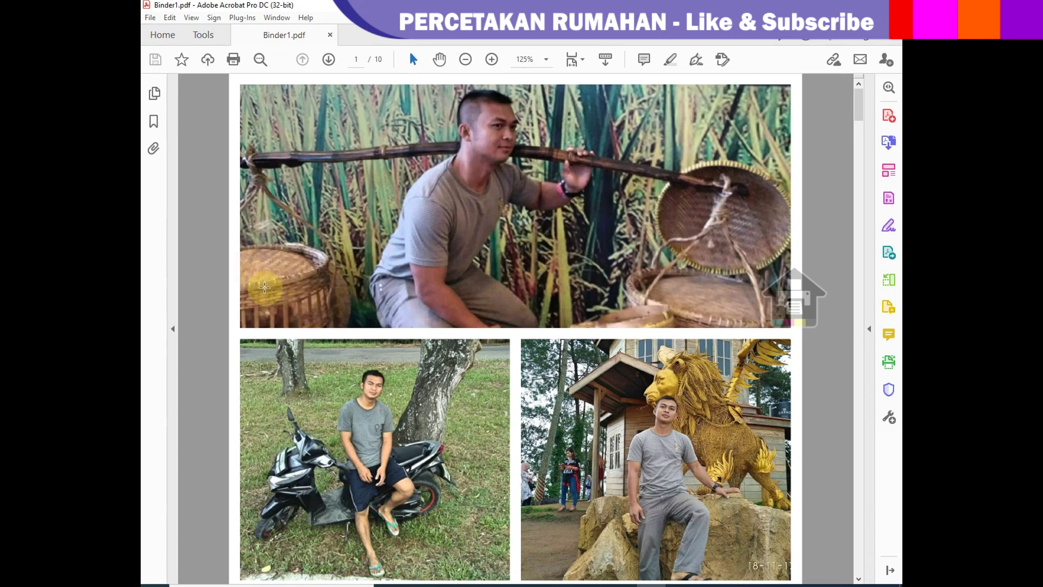
# Show the Plug-Ins > Quite Imposing Plus 3 menu with its booklet and n-up pages commands.
pyautogui.scroll(-5, 352, 214)
pyautogui.scroll(-12, 352, 214)
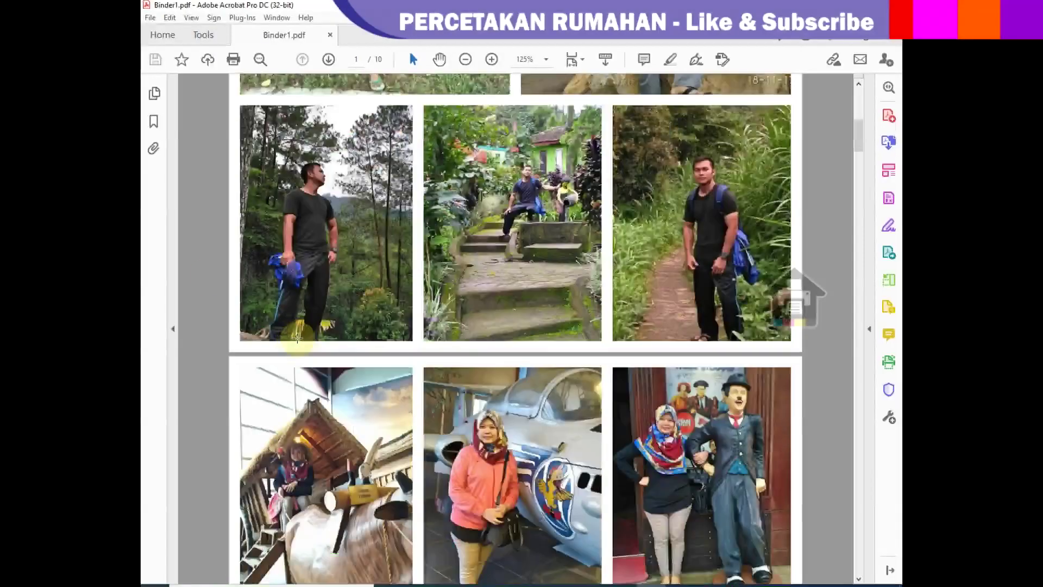
pyautogui.scroll(-5, 282, 353)
pyautogui.scroll(7, 397, 136)
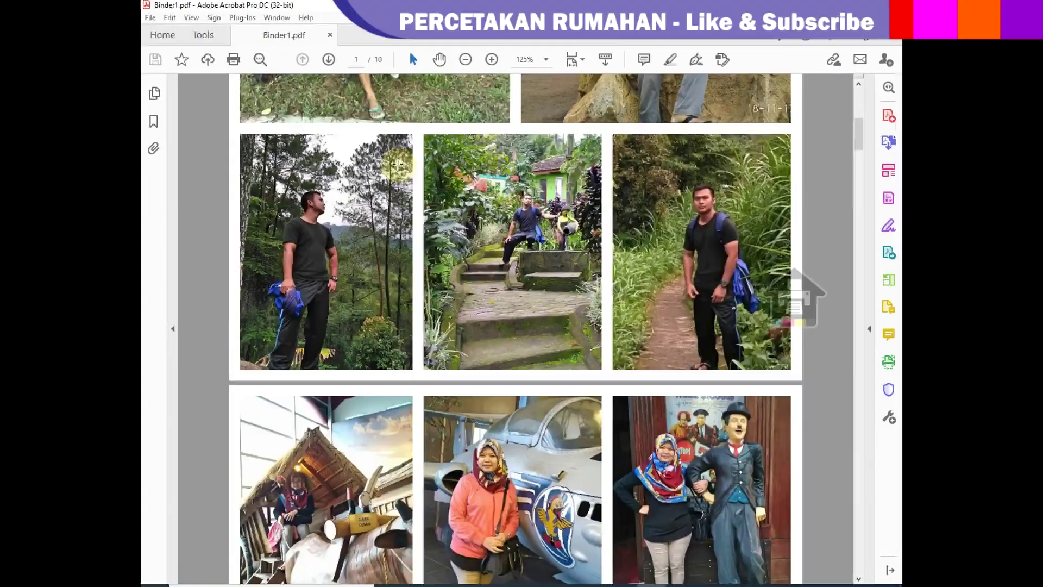
pyautogui.scroll(7, 402, 165)
pyautogui.scroll(3, 402, 165)
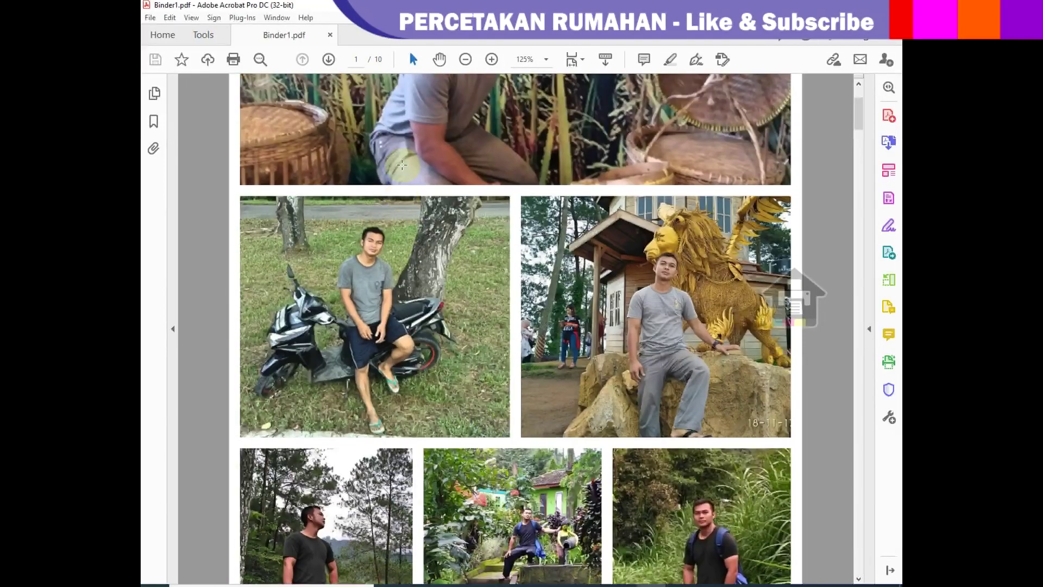
pyautogui.scroll(5, 402, 164)
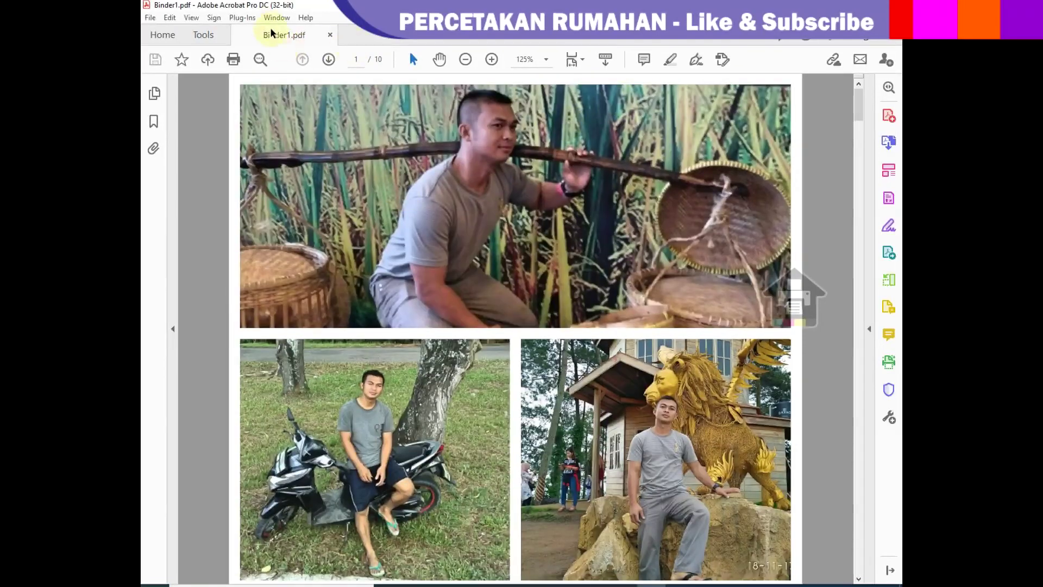
pyautogui.click(255, 20)
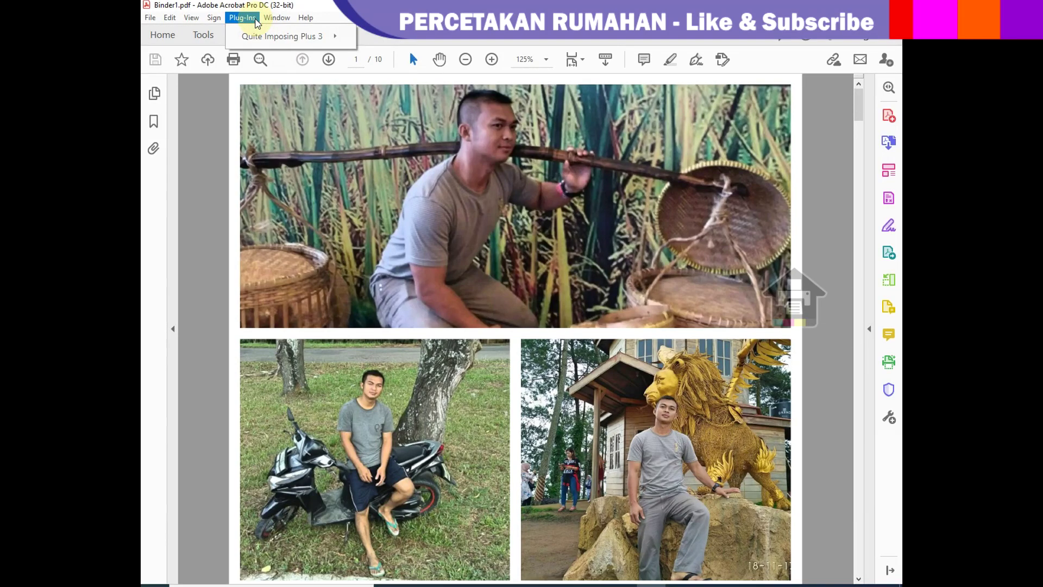
pyautogui.moveTo(282, 36)
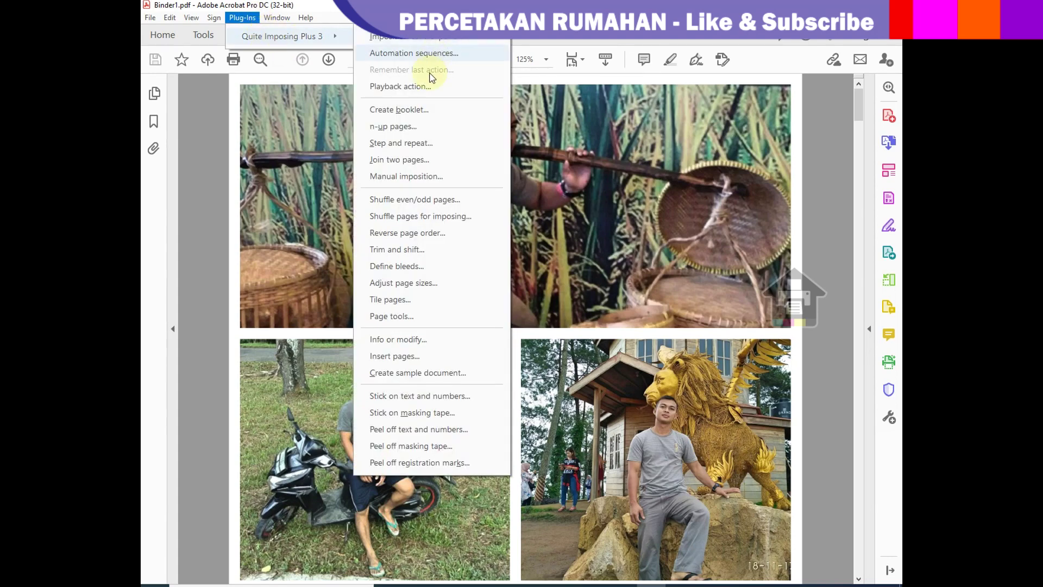
# Start n-up pages as a new document, allowing pages to be scaled to other sizes.
pyautogui.click(413, 126)
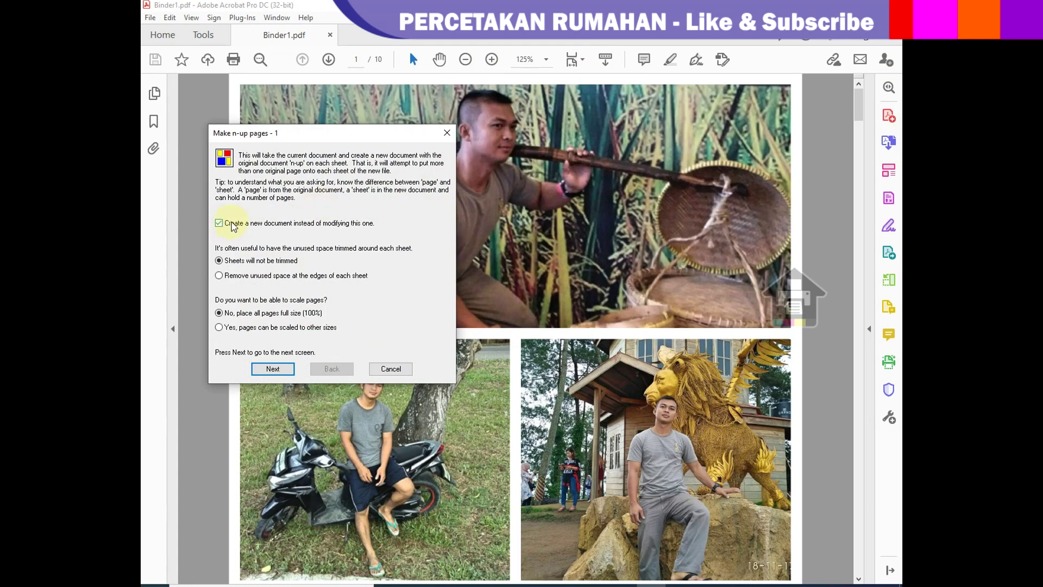
pyautogui.click(333, 132)
pyautogui.moveTo(333, 133); pyautogui.dragTo(393, 103)
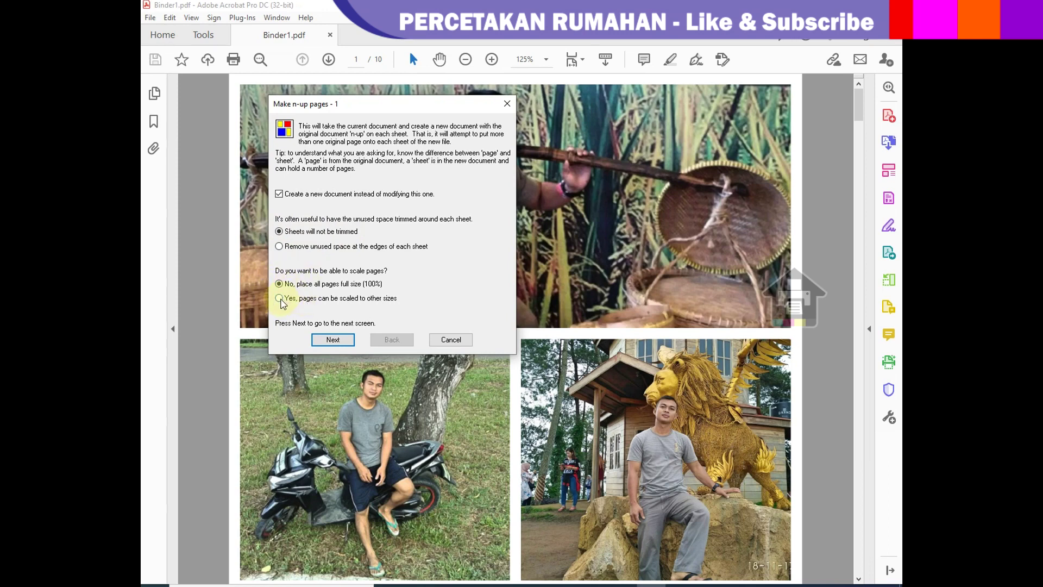
pyautogui.click(279, 298)
# Enter 1 mm for space at edge of sheet and space between each page.
pyautogui.click(332, 340)
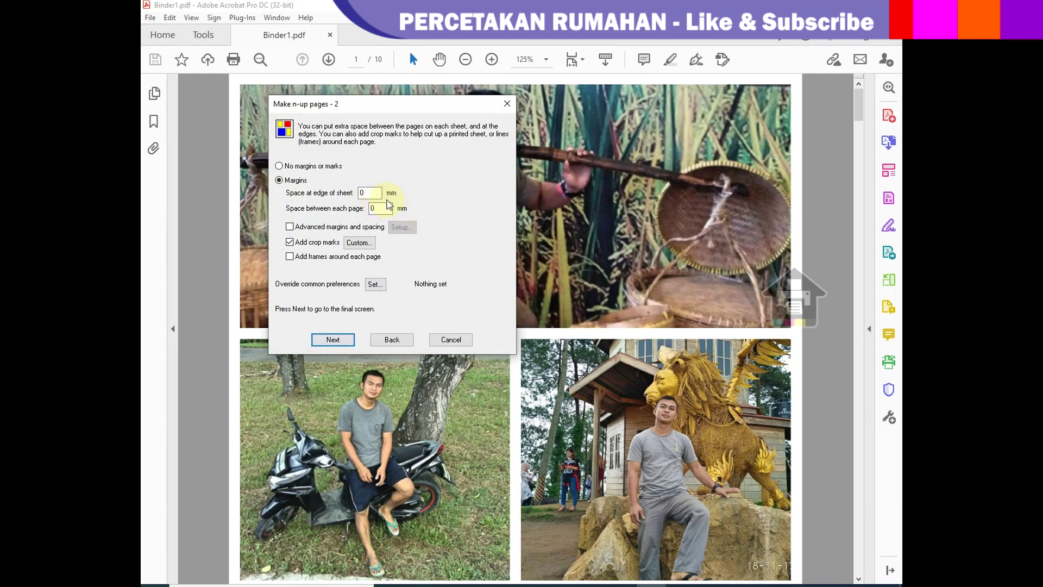
pyautogui.doubleClick(371, 194)
pyautogui.write('1')
pyautogui.doubleClick(380, 208)
pyautogui.write('1')
pyautogui.click(481, 241)
pyautogui.doubleClick(363, 193)
pyautogui.doubleClick(373, 209)
pyautogui.write('1')
# Turn off Add crop marks, keeping both spacing values at 1 mm.
pyautogui.click(375, 194)
pyautogui.click(376, 208)
pyautogui.click(299, 246)
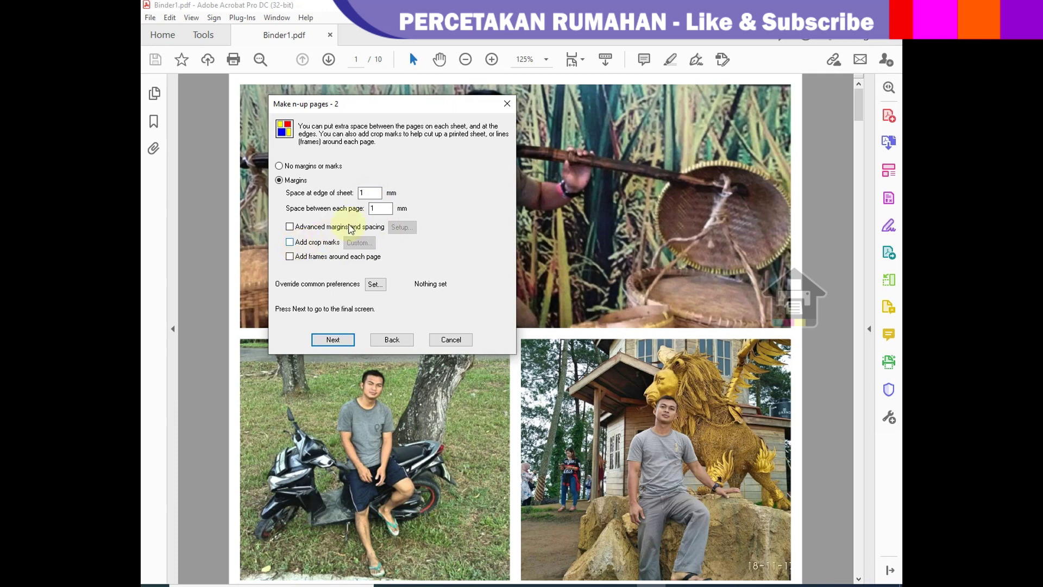
pyautogui.doubleClick(366, 192)
pyautogui.doubleClick(376, 207)
# Enable Advanced Setup and review the 1 mm per-edge margins and spacing.
pyautogui.click(302, 227)
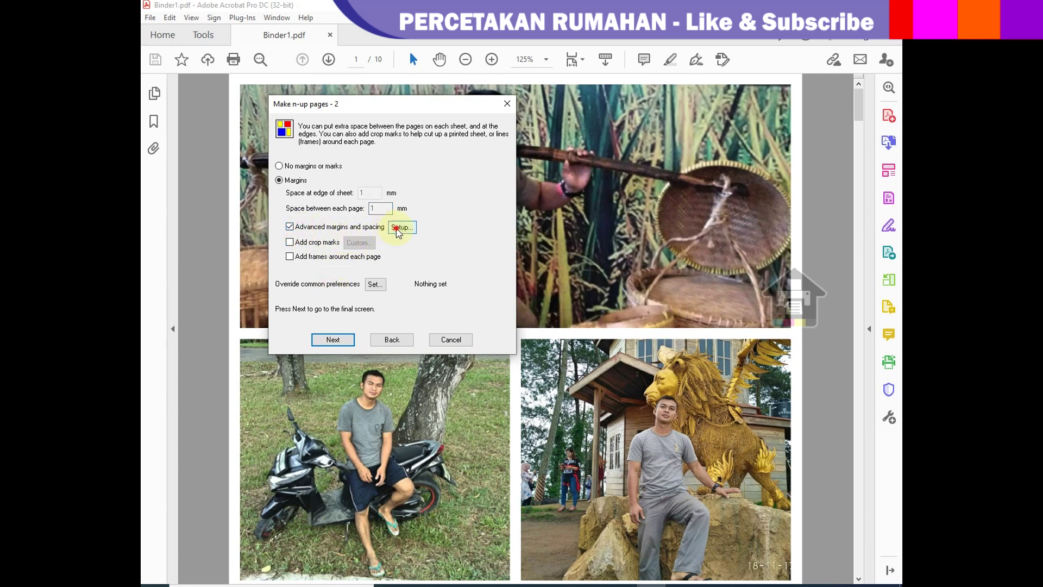
pyautogui.click(396, 229)
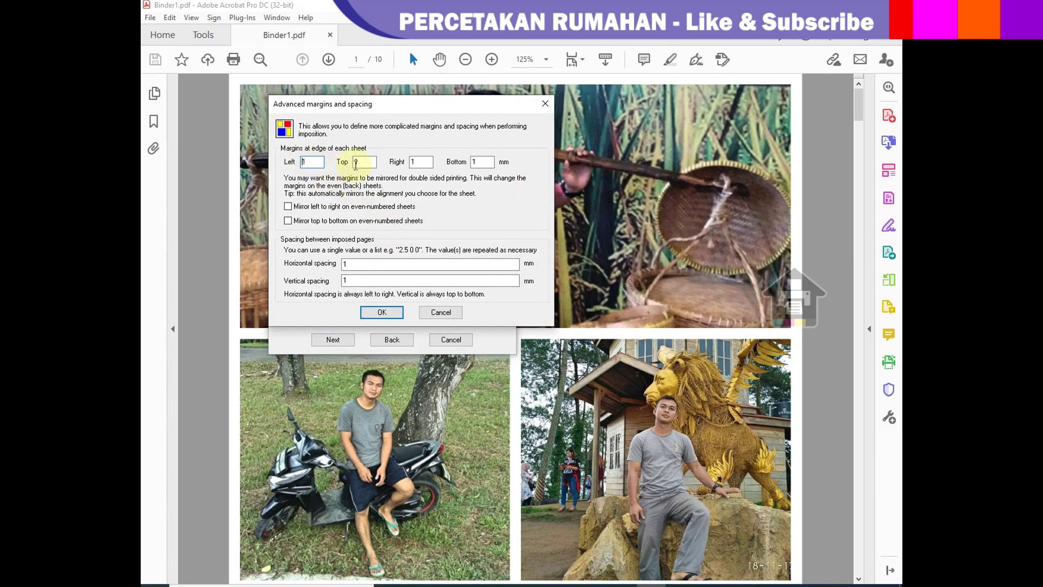
pyautogui.moveTo(360, 163); pyautogui.dragTo(346, 164)
pyautogui.doubleClick(420, 162)
pyautogui.click(441, 312)
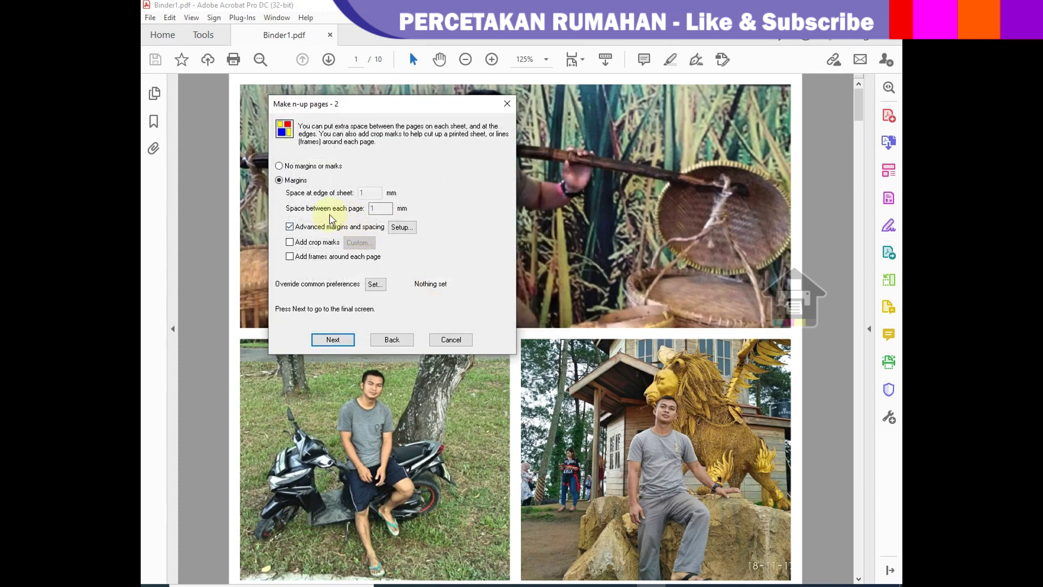
# Toggle Advanced Setup off and back on, reviewing its settings and cancelling unchanged.
pyautogui.click(301, 230)
pyautogui.click(370, 193)
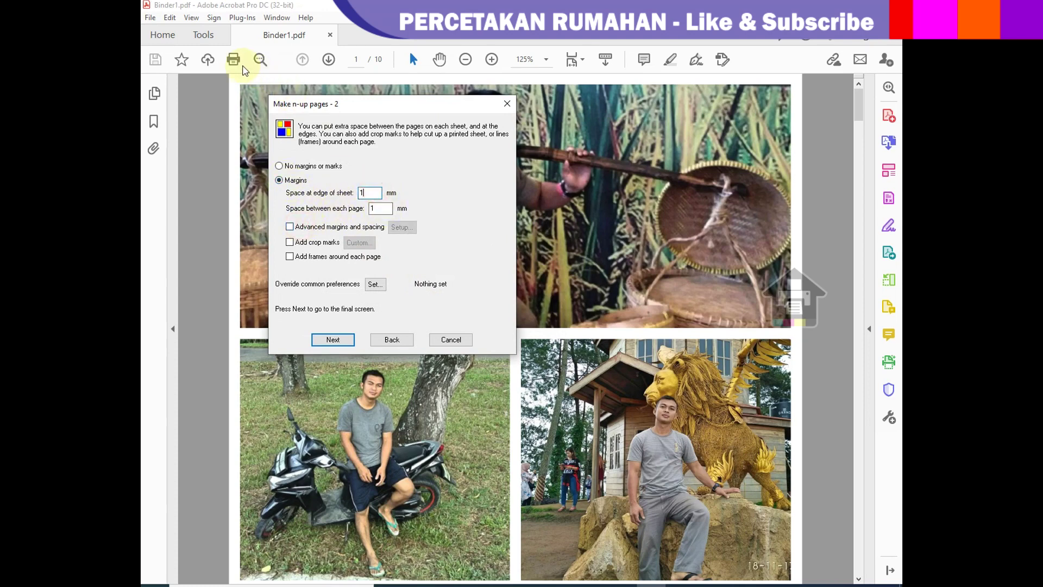
pyautogui.click(320, 230)
pyautogui.click(399, 229)
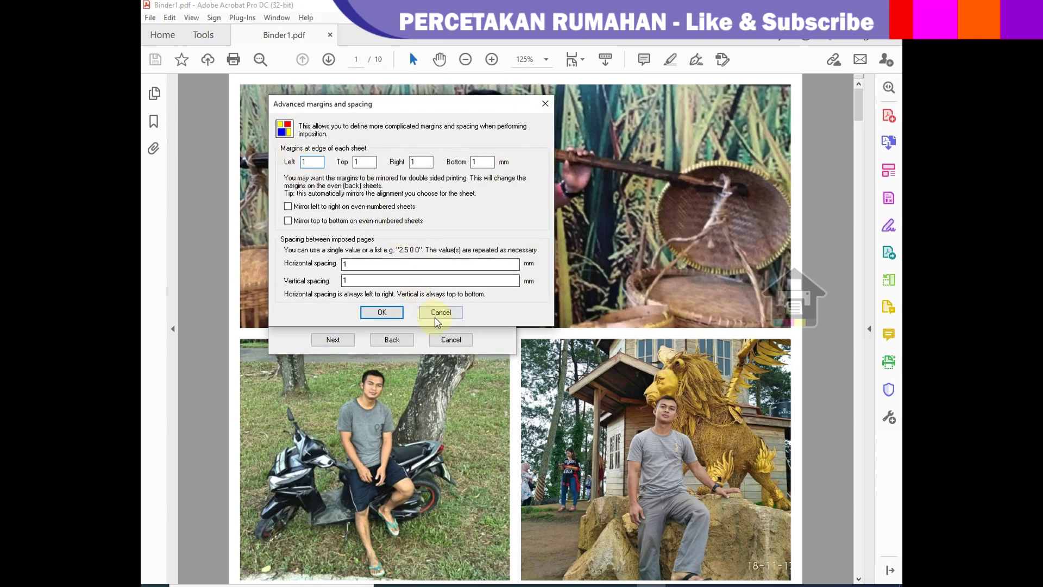
pyautogui.click(438, 315)
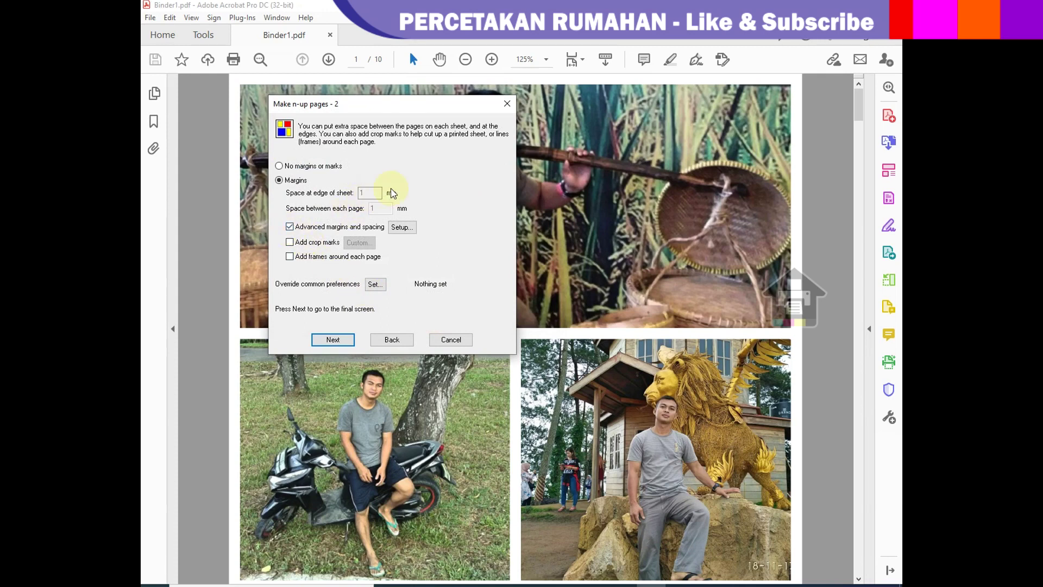
pyautogui.click(402, 227)
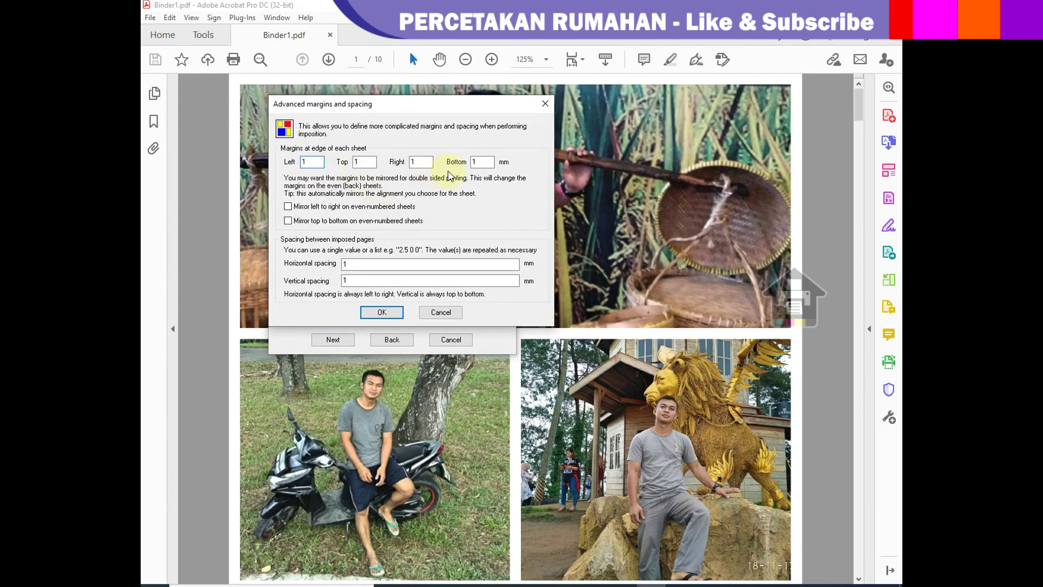
pyautogui.click(440, 312)
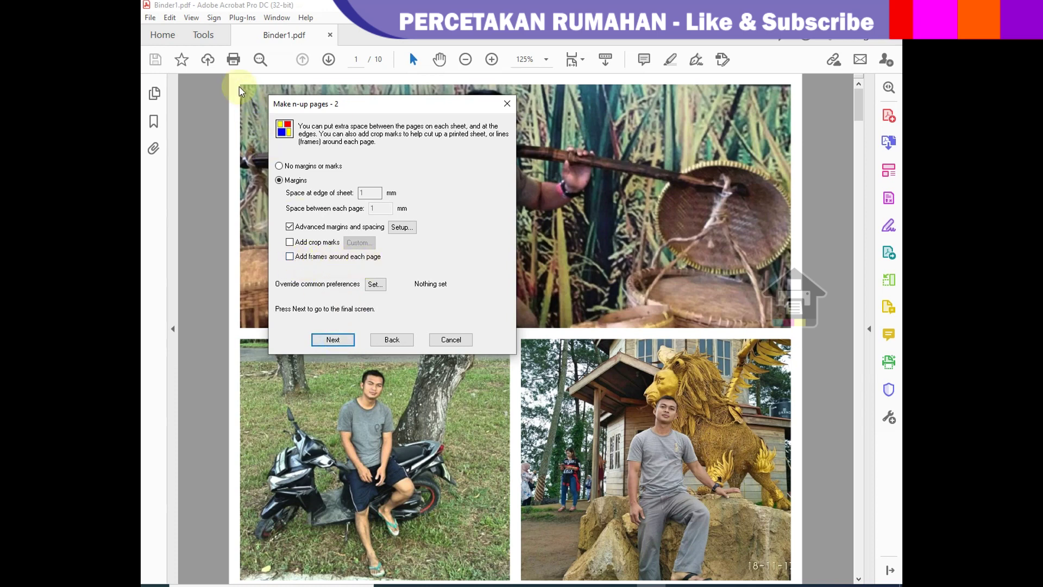
# Choose 15 20 (150.0 x 200.0 mm) tall sheets holding one original page each.
pyautogui.click(338, 340)
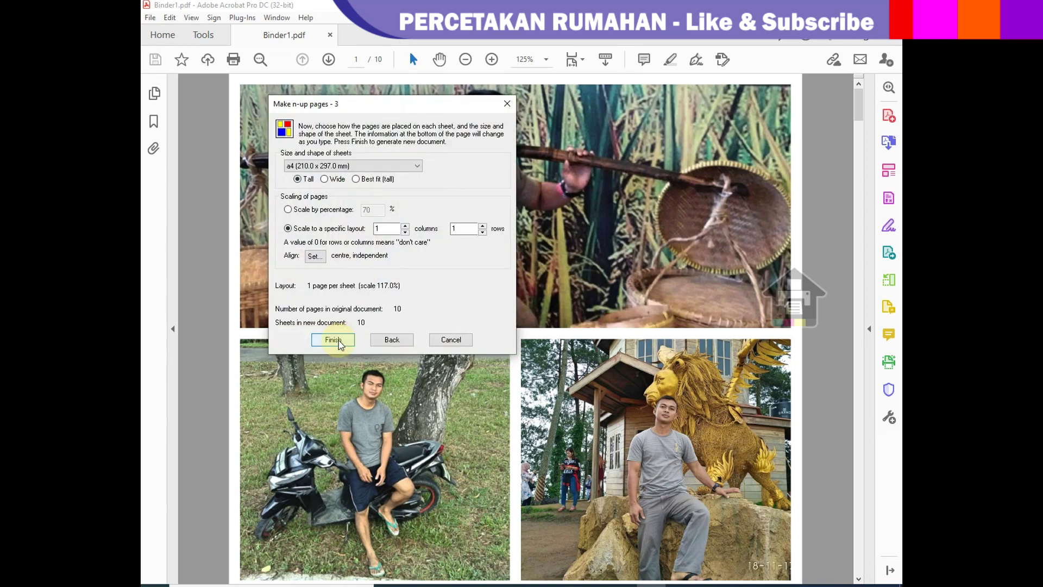
pyautogui.click(312, 166)
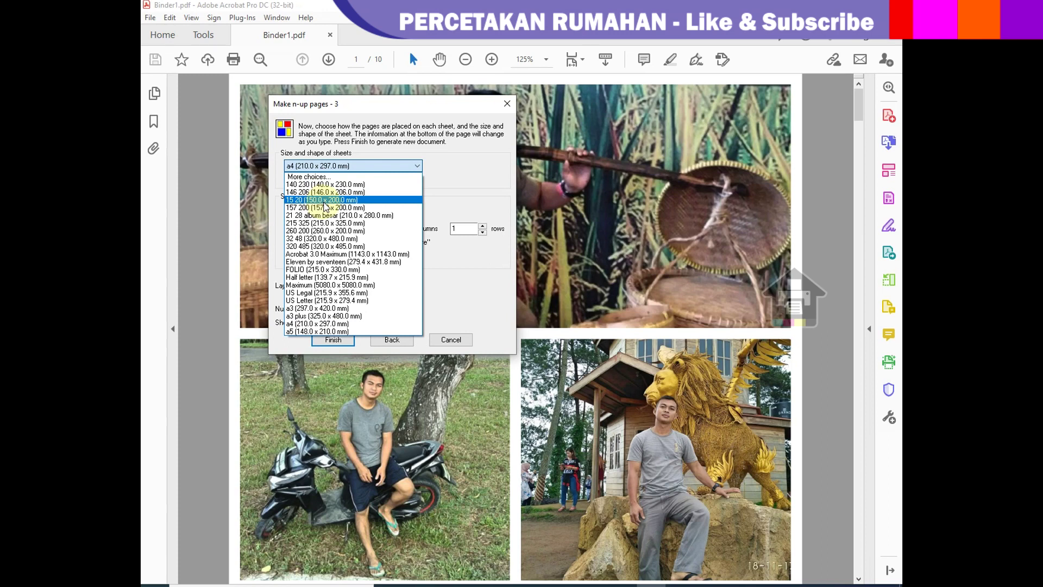
pyautogui.click(325, 200)
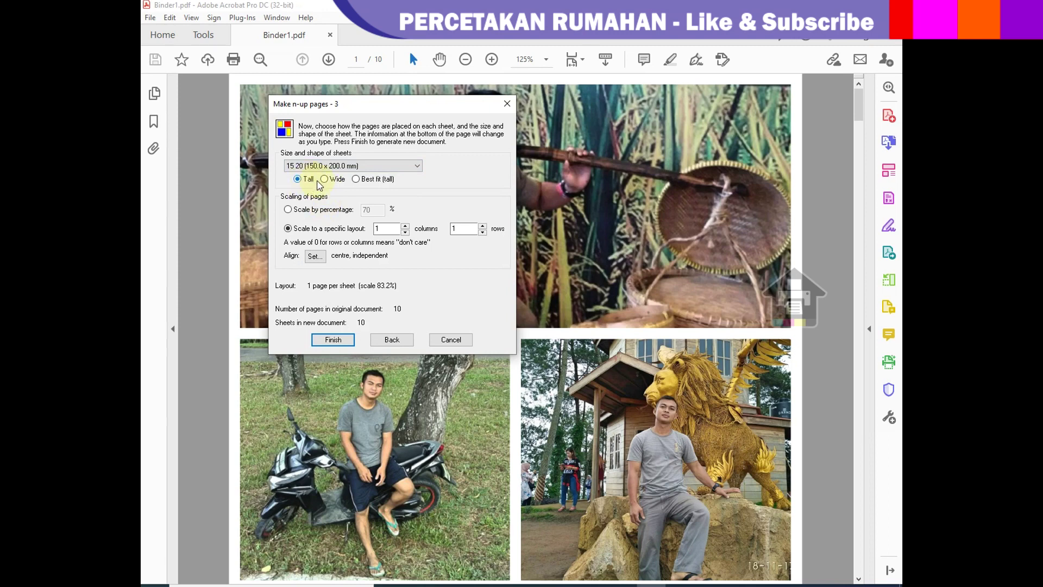
pyautogui.hotkey('shift', 'Tab')
pyautogui.click(312, 180)
pyautogui.click(386, 228)
pyautogui.click(465, 230)
pyautogui.click(317, 257)
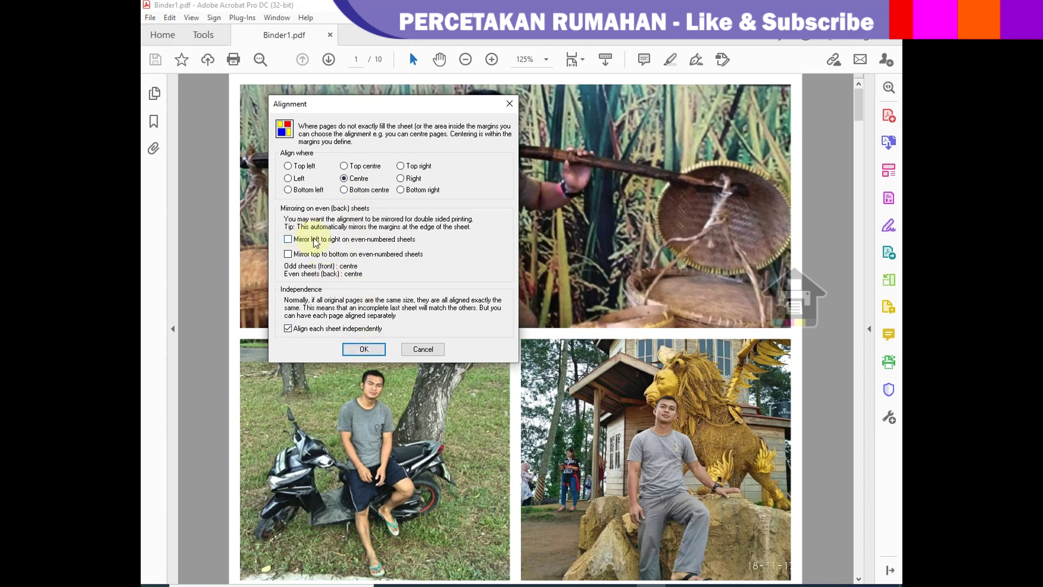
pyautogui.click(373, 354)
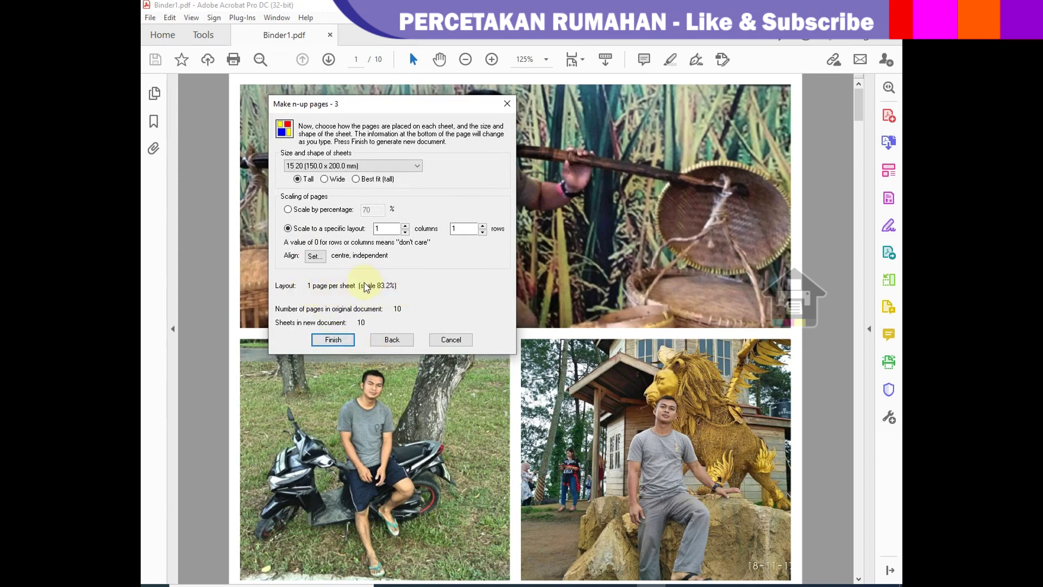
# Finish the wizard to generate N-up document 1 and scroll through its ten 150 x 200 mm pages.
pyautogui.click(338, 345)
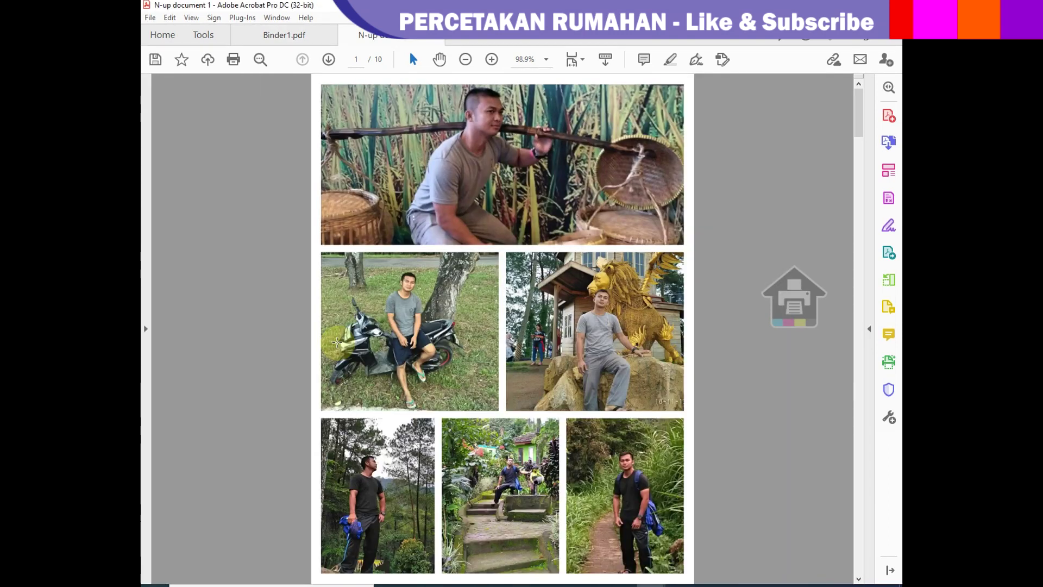
pyautogui.scroll(-3, 388, 344)
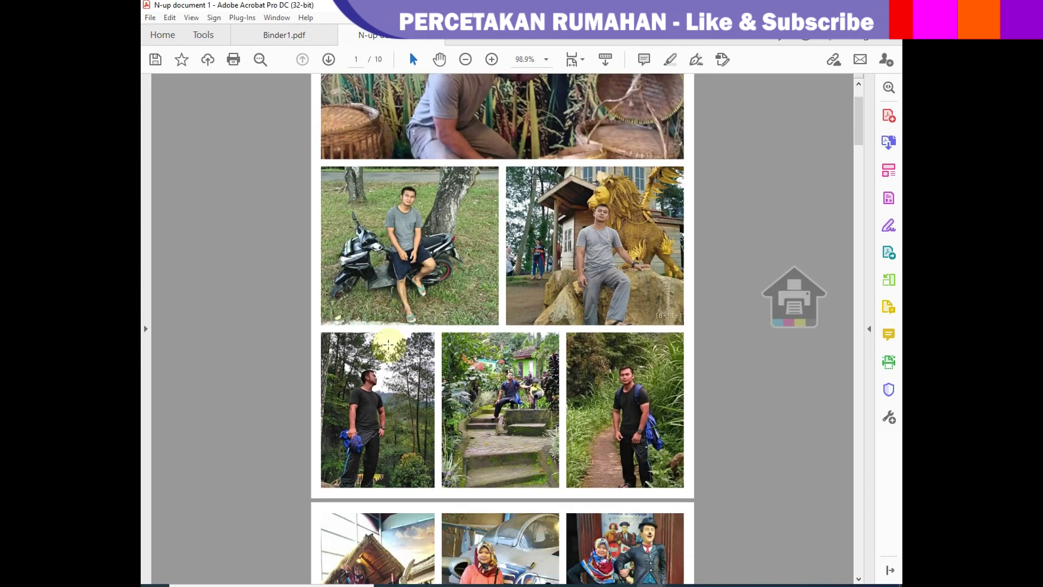
pyautogui.scroll(-3, 388, 344)
pyautogui.scroll(-3, 388, 344)
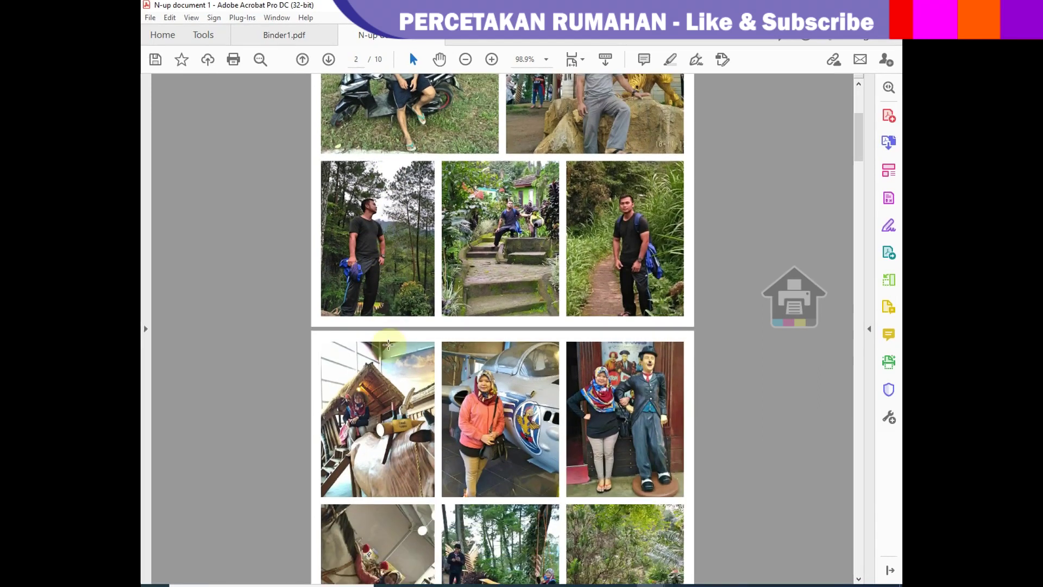
pyautogui.scroll(-3, 388, 344)
pyautogui.scroll(-4, 388, 344)
pyautogui.scroll(-4, 388, 344)
pyautogui.scroll(-3, 388, 344)
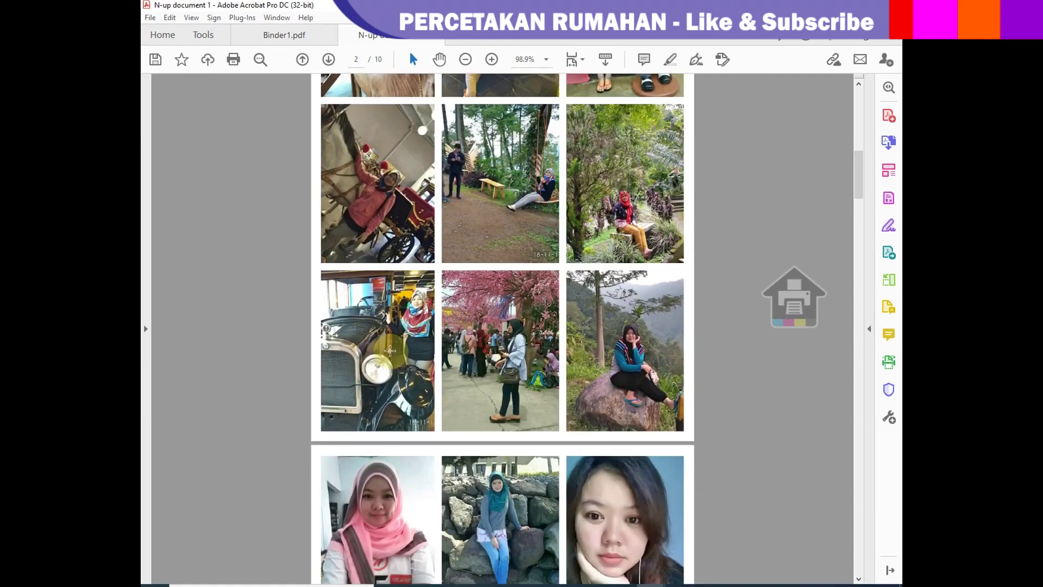
pyautogui.scroll(-2, 338, 363)
pyautogui.scroll(-6, 340, 375)
pyautogui.scroll(-9, 342, 392)
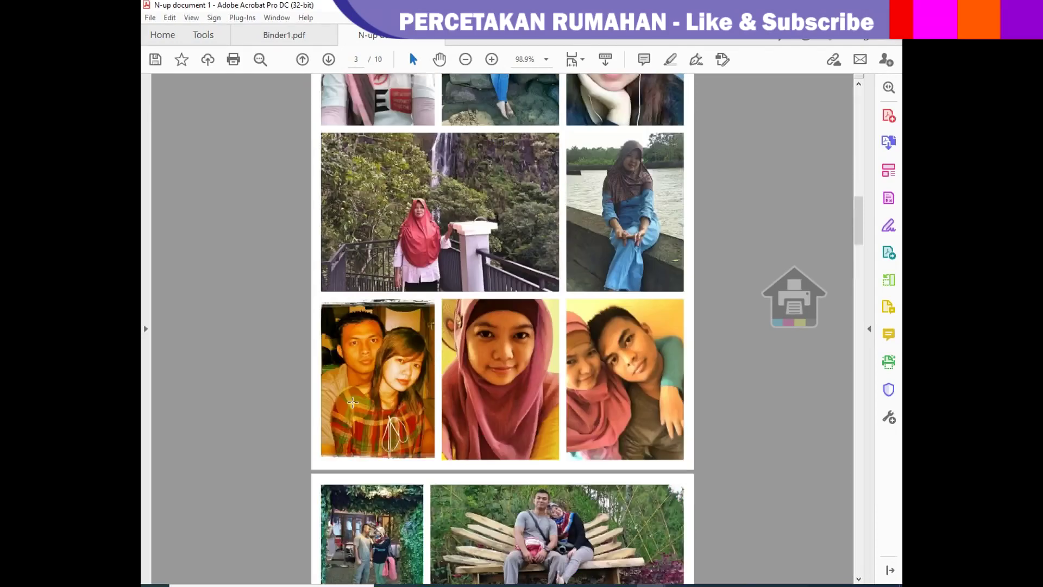
pyautogui.scroll(-10, 345, 411)
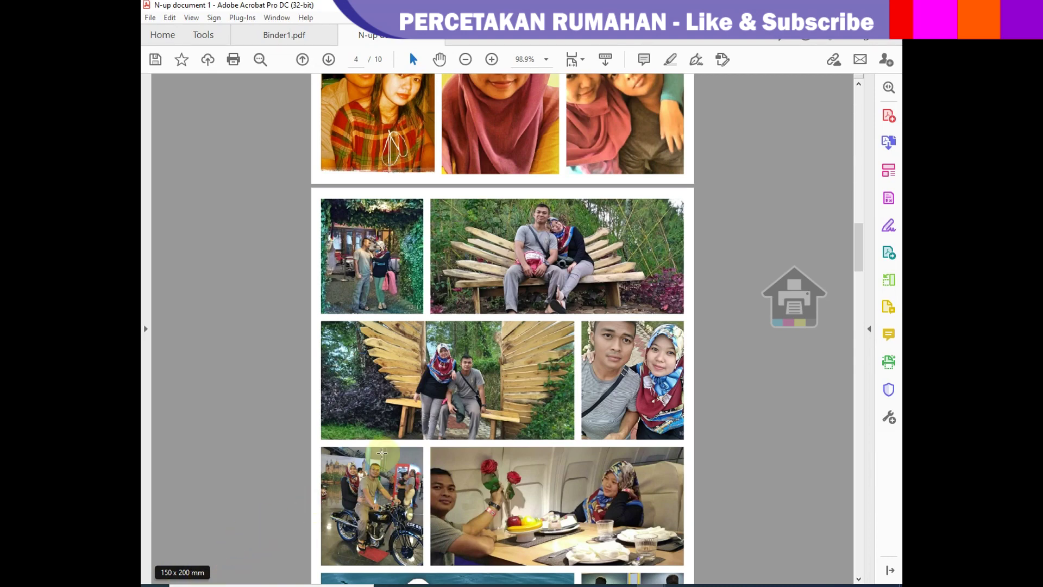
pyautogui.scroll(-3, 383, 451)
pyautogui.scroll(-4, 383, 451)
pyautogui.scroll(5, 384, 448)
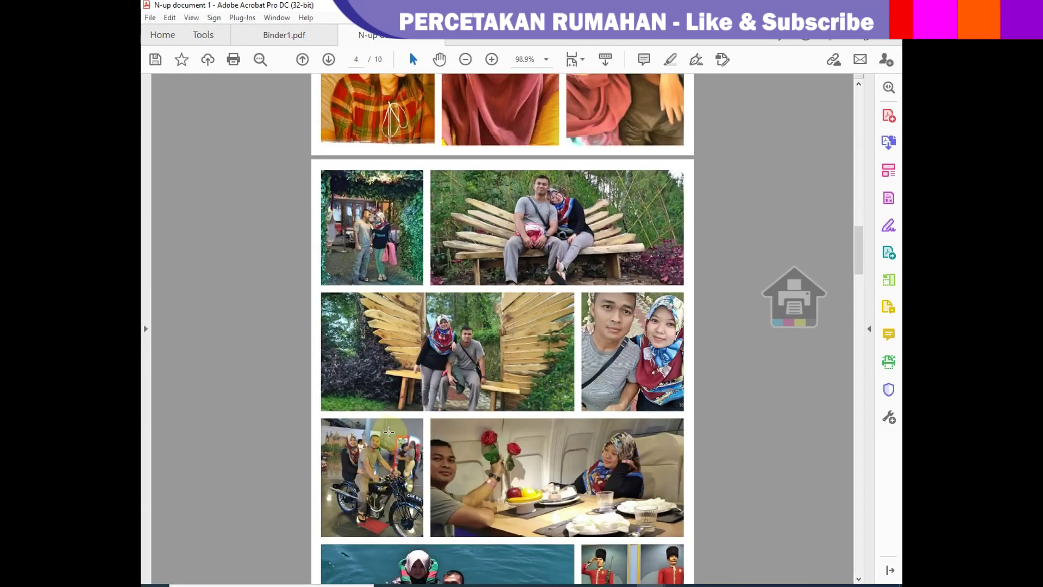
pyautogui.scroll(5, 384, 442)
pyautogui.scroll(5, 385, 437)
pyautogui.scroll(5, 387, 430)
pyautogui.scroll(5, 386, 428)
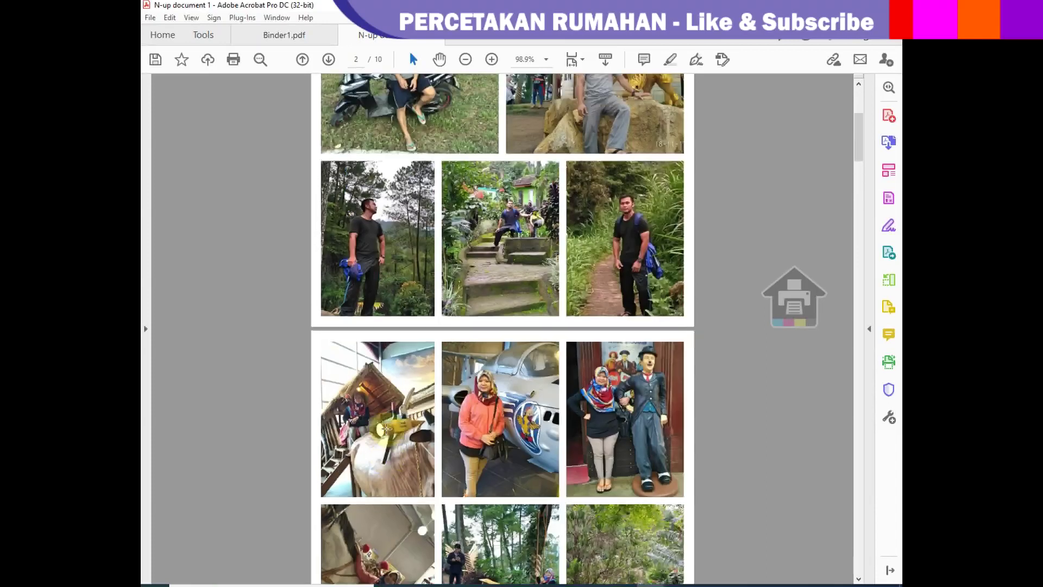
pyautogui.scroll(5, 386, 428)
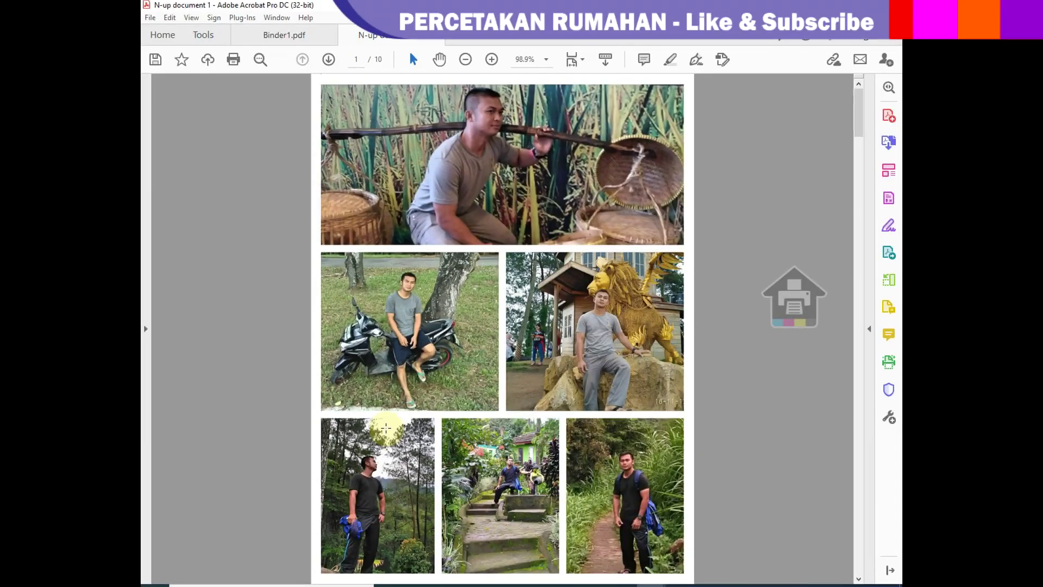